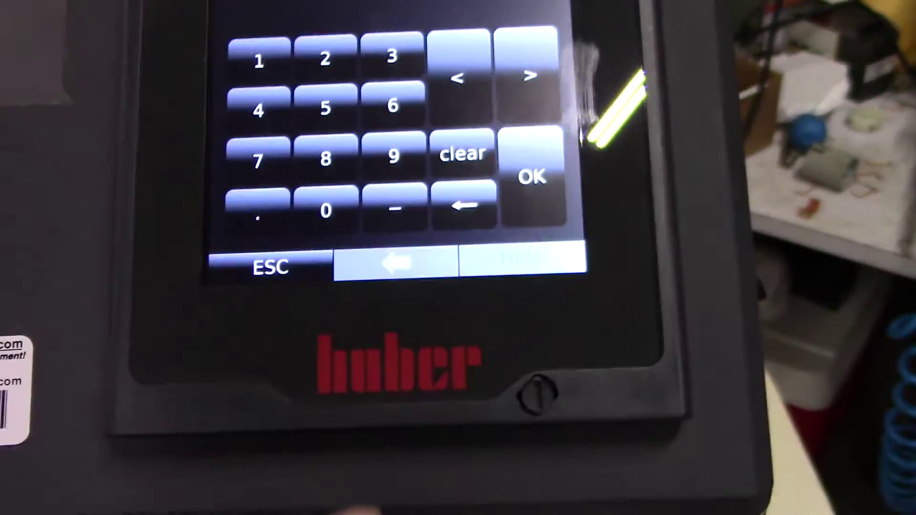
Leave the setpoint keypad without changing the 5.00 °C setpoint
left_click(167, 483)
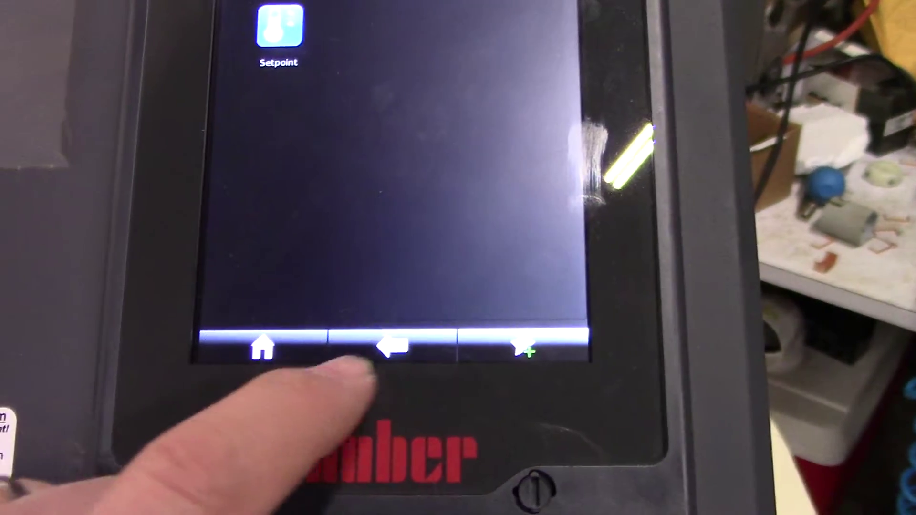
Select Water as the circulating fluid via Installation Guide > Select Fluid
left_click(349, 369)
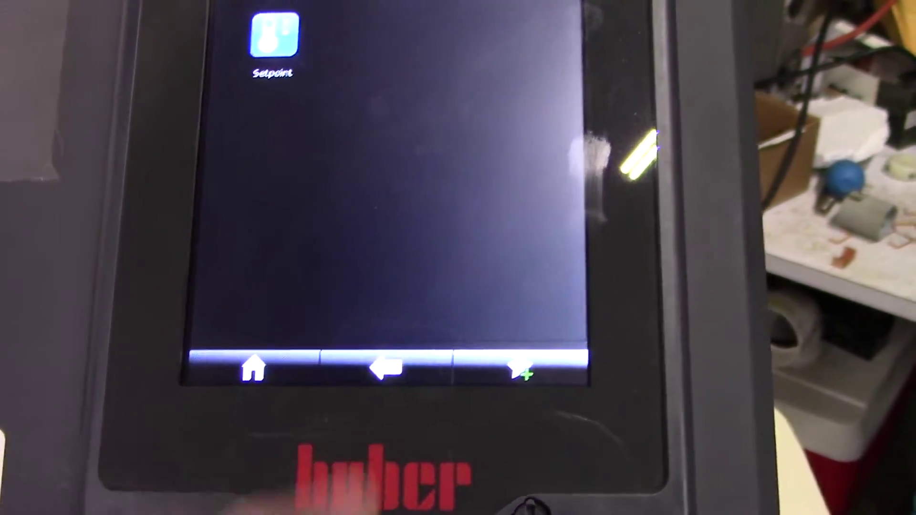
left_click(367, 152)
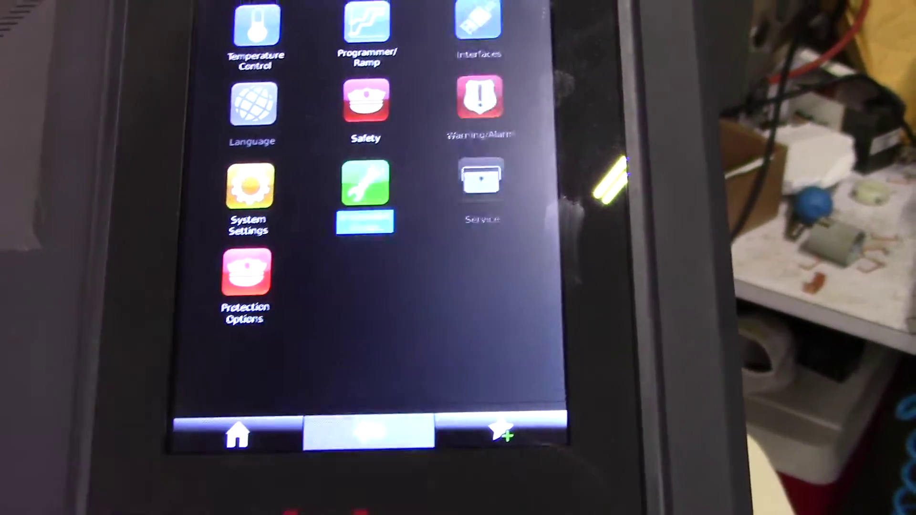
left_click(243, 53)
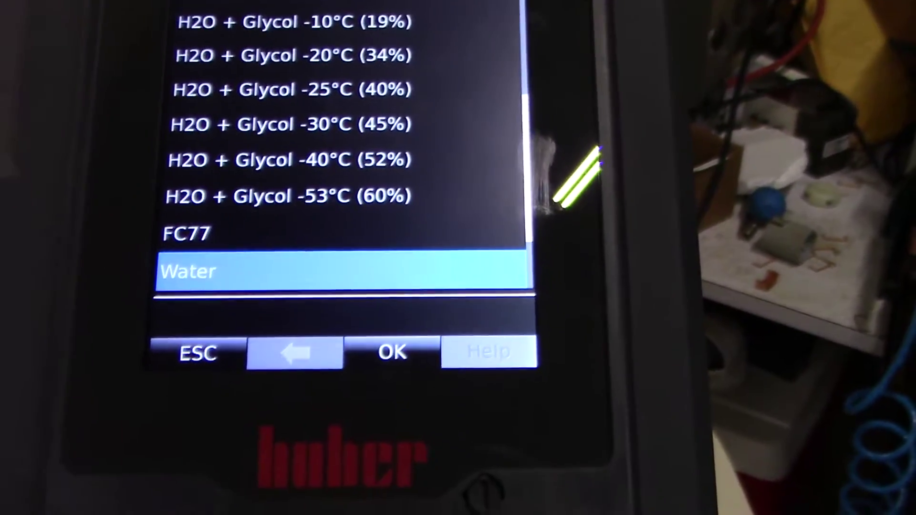
left_click(404, 301)
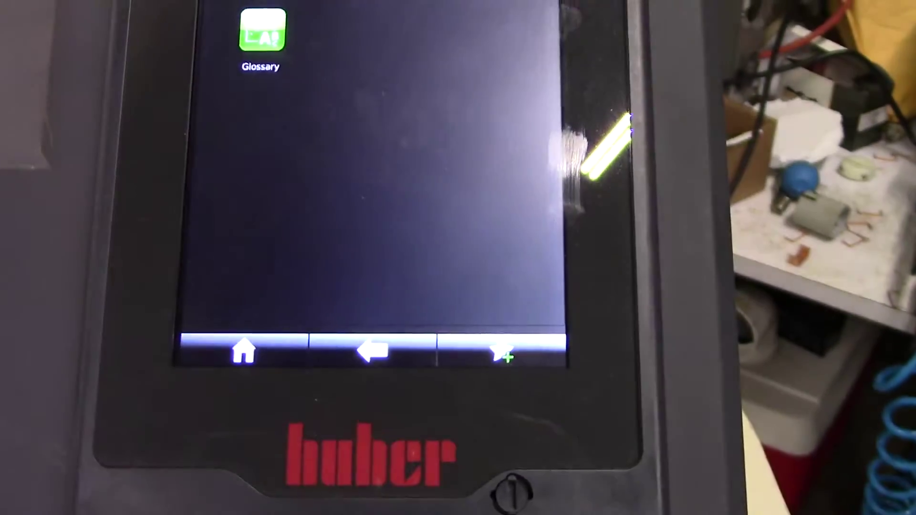